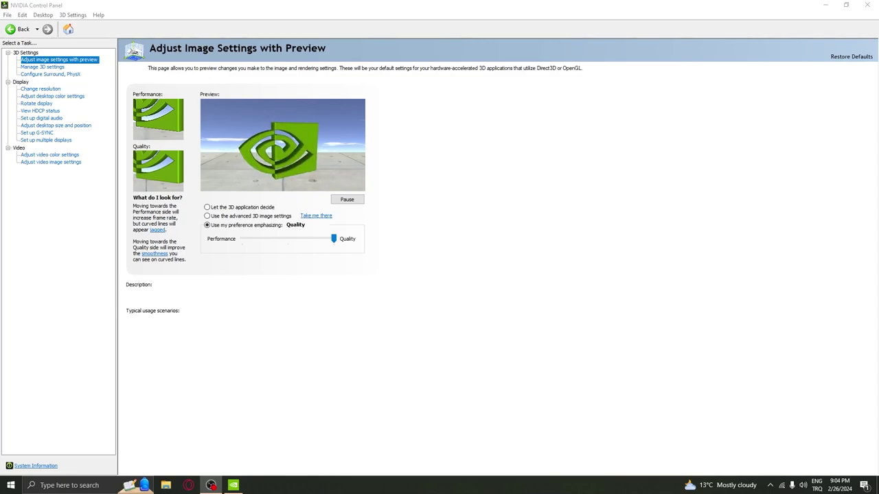
- Review the NVIDIA image preview preference and the full list of global 3D settings, and close the control panel
click(550, 330)
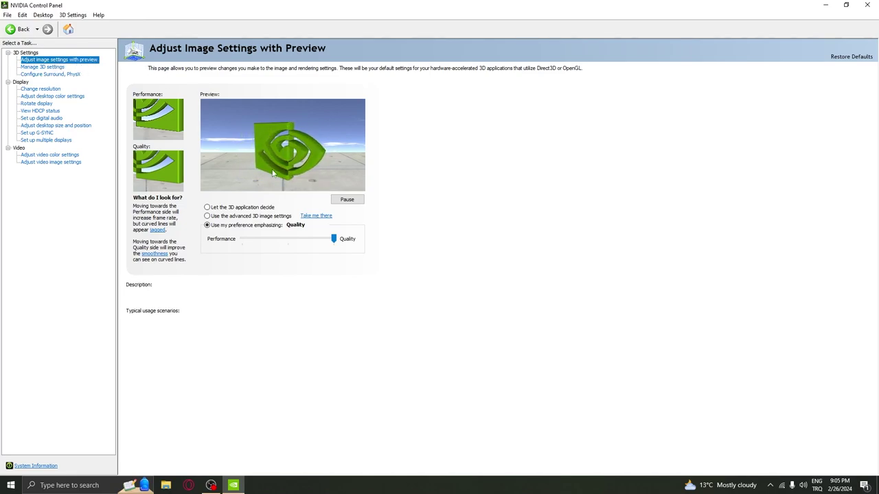
mouse_move(257, 236)
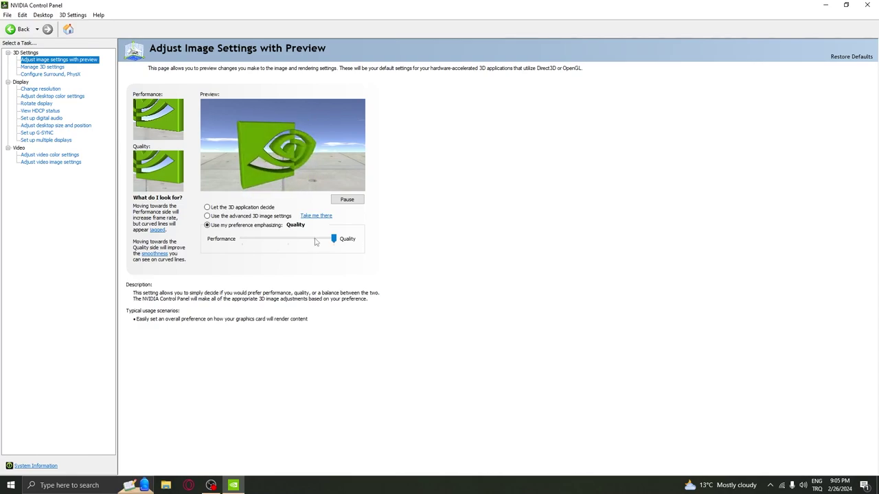
click(36, 67)
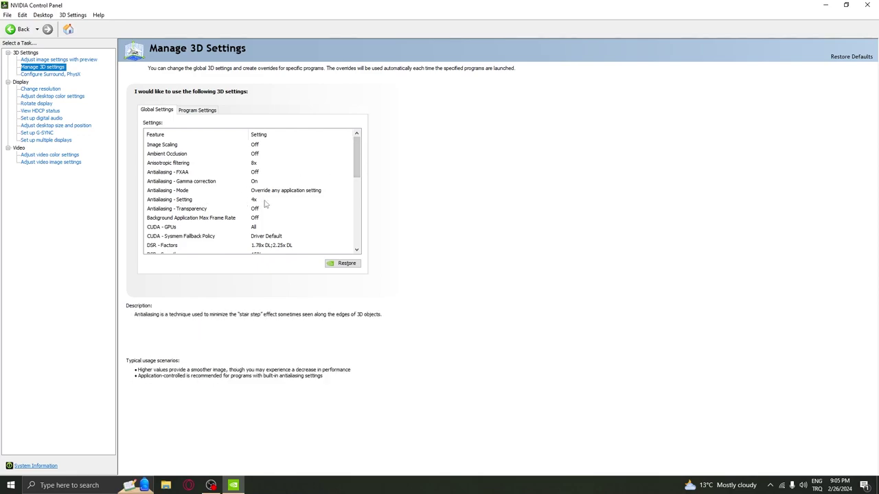
drag(356, 163, 356, 187)
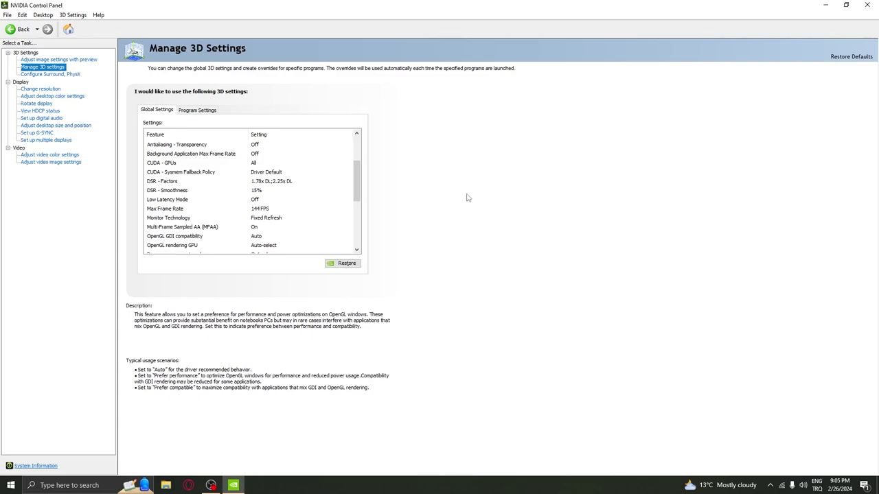
scroll(177, 184, down, 2)
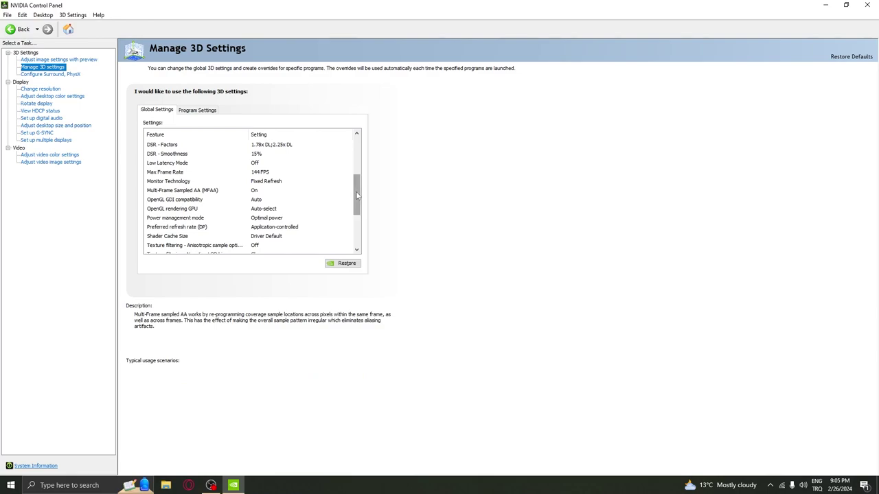
drag(356, 195, 356, 231)
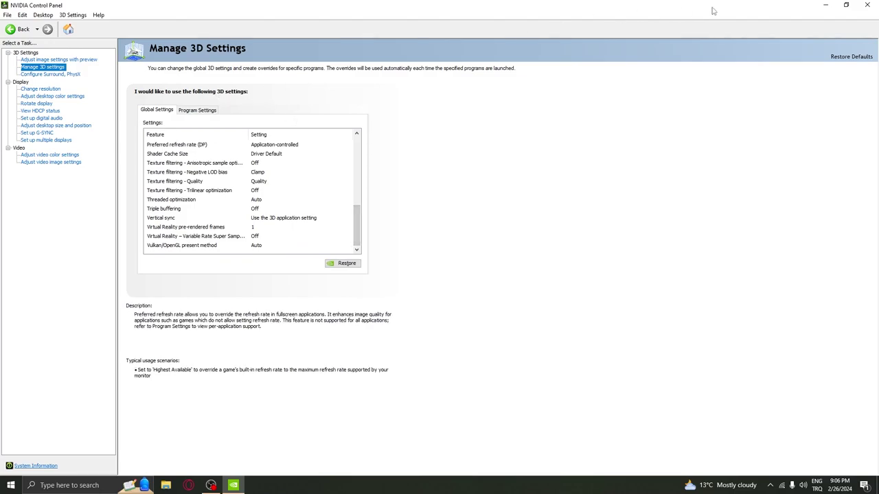
click(867, 5)
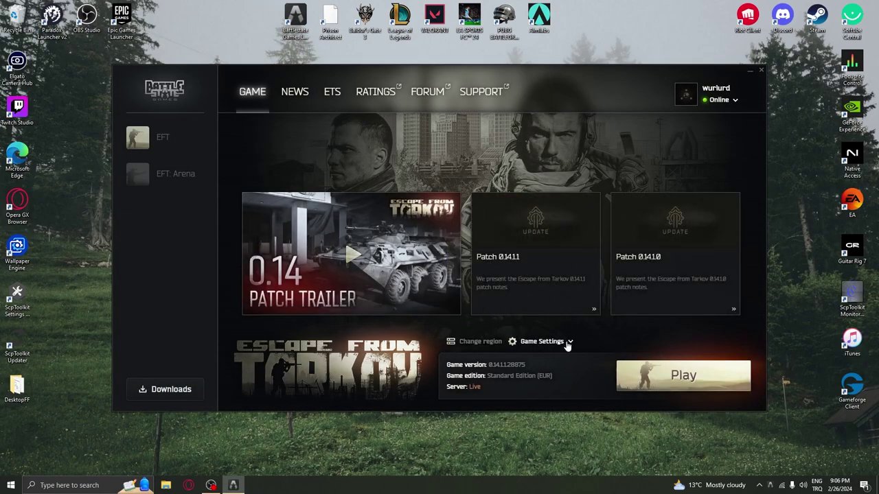
- Open the Battlestate launcher's own settings and review the language, startup, window-closing, game-launch and security options
click(731, 100)
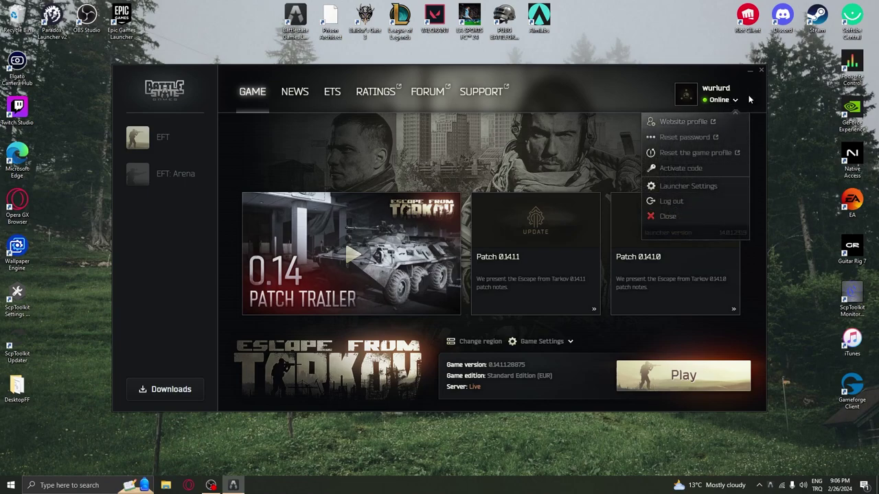
click(671, 186)
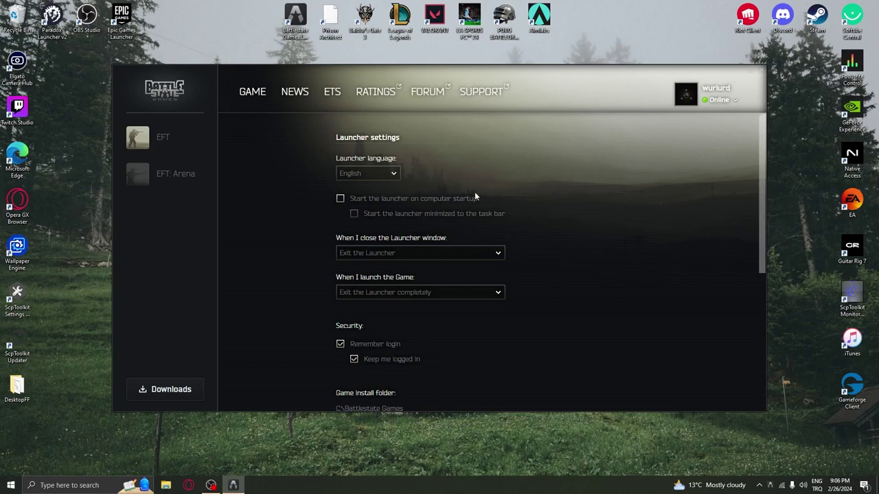
scroll(544, 208, down, 1)
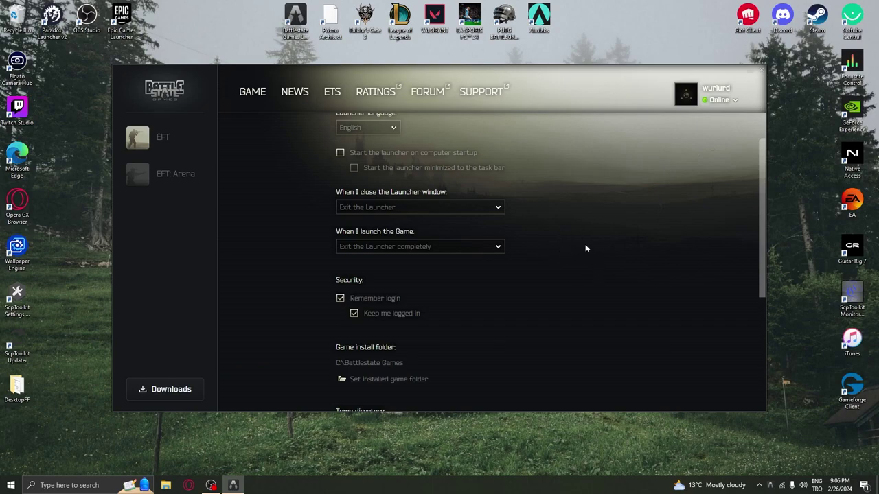
scroll(553, 212, up, 1)
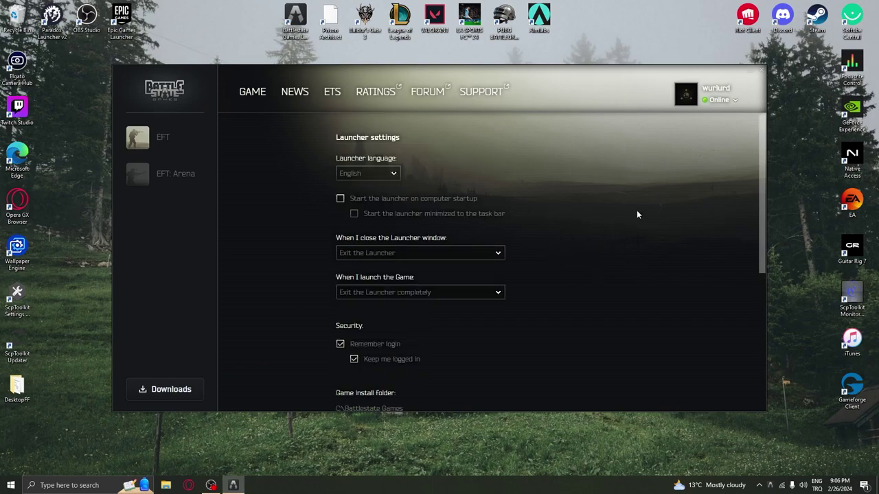
- Return to the EFT page, check its game settings options such as clearing the cache, and launch Escape from Tarkov
click(190, 137)
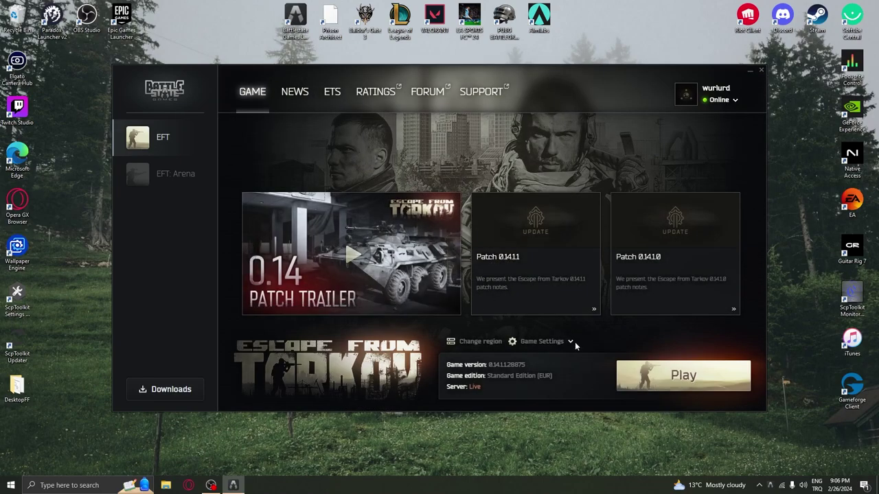
click(571, 342)
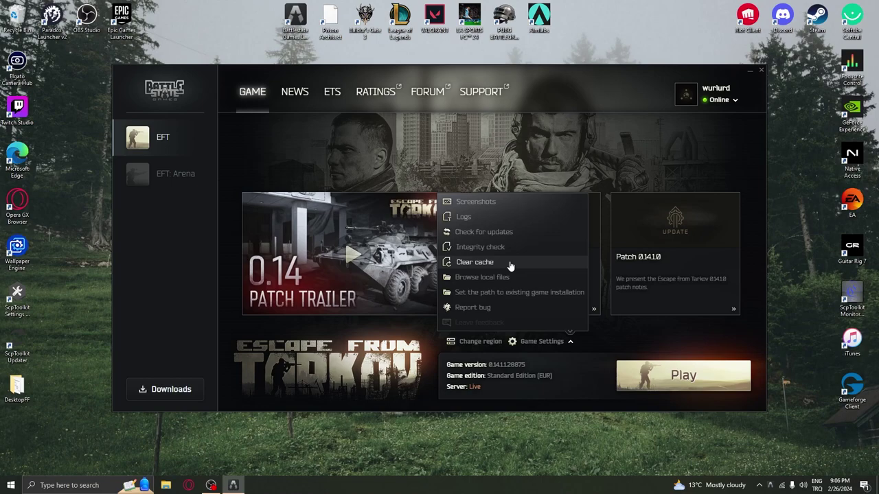
click(654, 332)
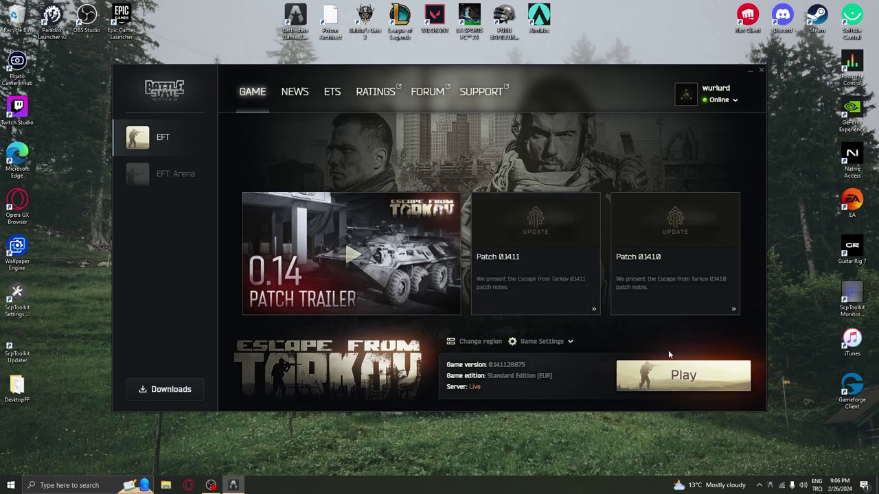
click(684, 377)
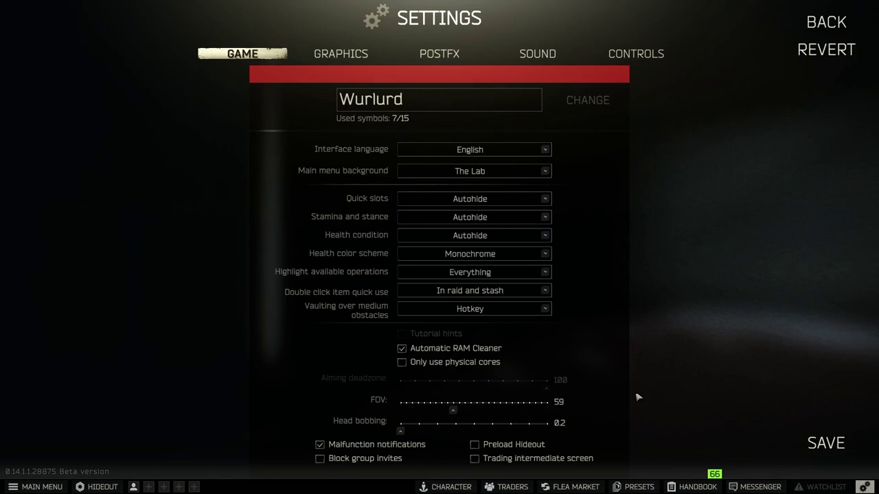
- Set the FOV to 59 and head bobbing to its minimum of 0.2 in the game settings
click(456, 410)
mouse_move(504, 411)
mouse_down()
mouse_move(559, 406)
mouse_move(453, 412)
mouse_up()
mouse_move(404, 433)
mouse_down()
mouse_move(511, 431)
mouse_move(327, 423)
mouse_up()
- Examine the choices offered for screen resolution, texture quality and shadows quality in the graphics settings
click(341, 54)
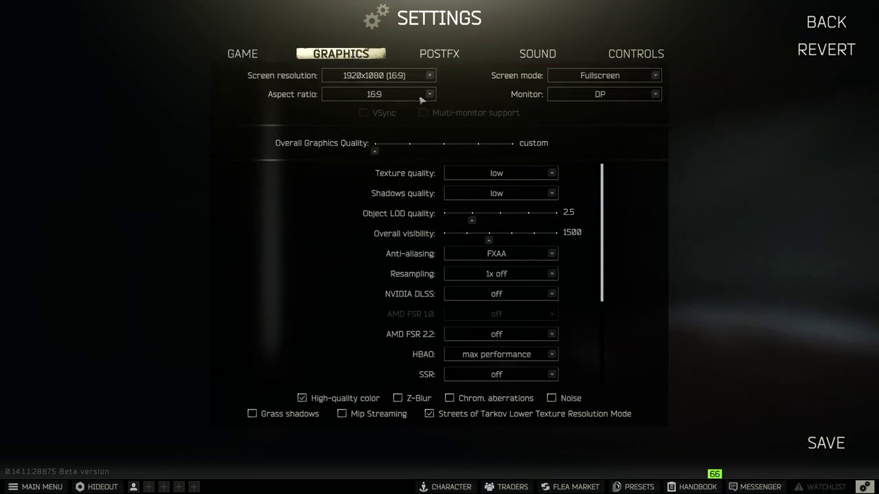
click(429, 76)
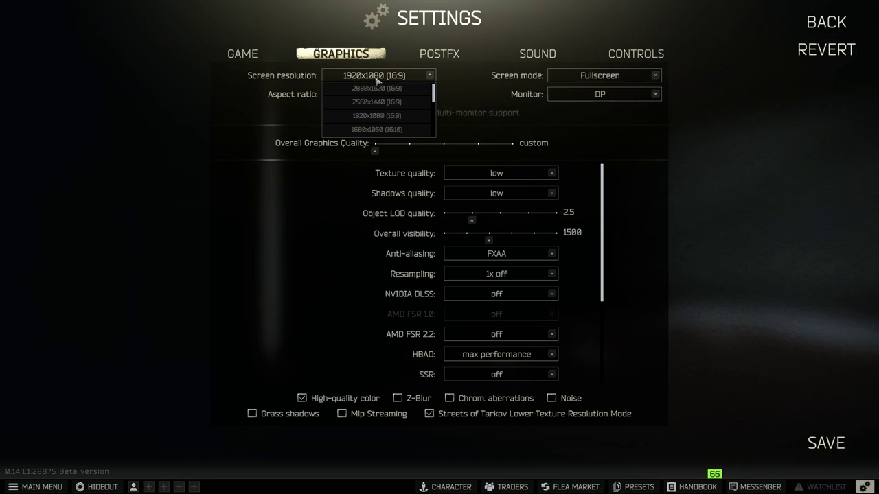
click(468, 86)
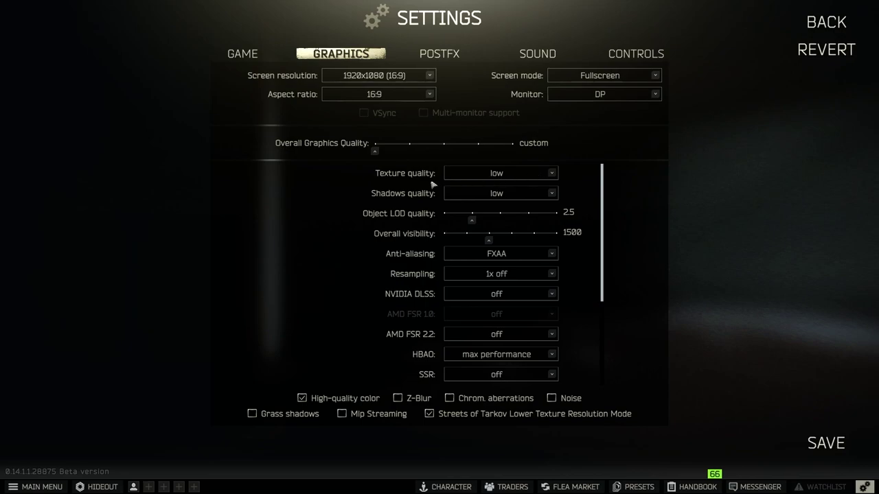
click(534, 175)
click(555, 171)
click(554, 195)
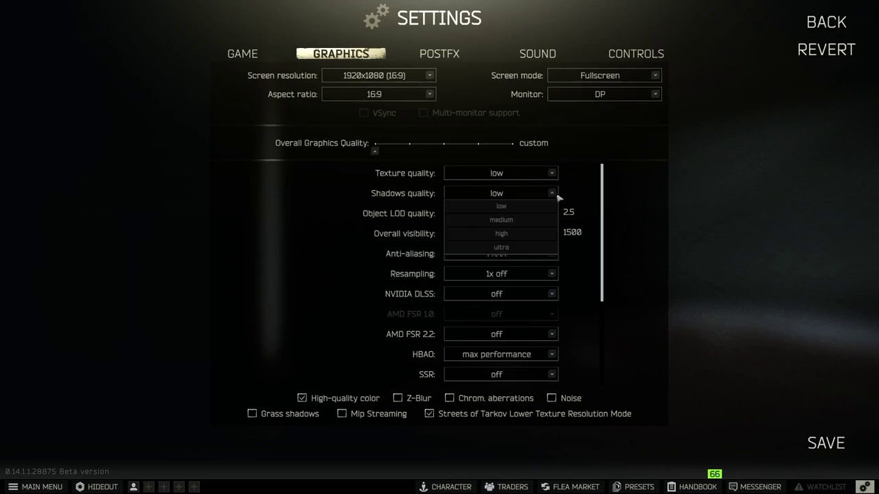
click(565, 198)
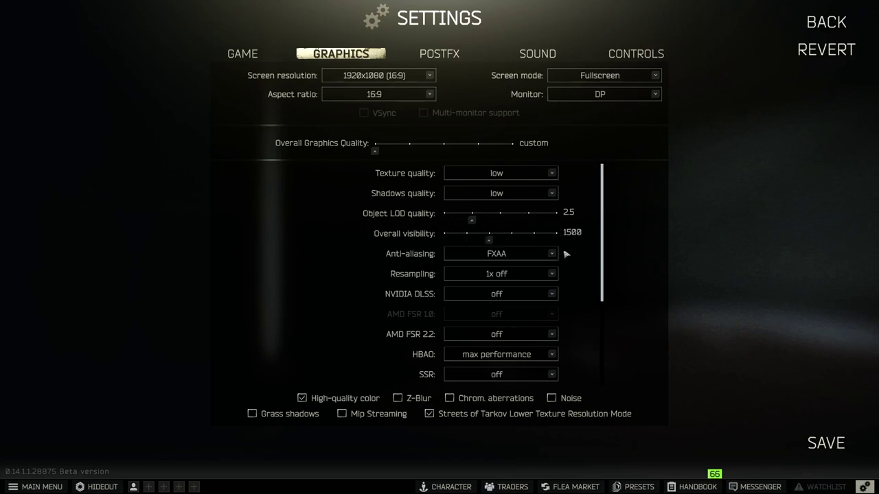
- Examine the anti-aliasing choices in the graphics settings without changing the selection
scroll(602, 257, down, 1)
scroll(602, 258, down, 2)
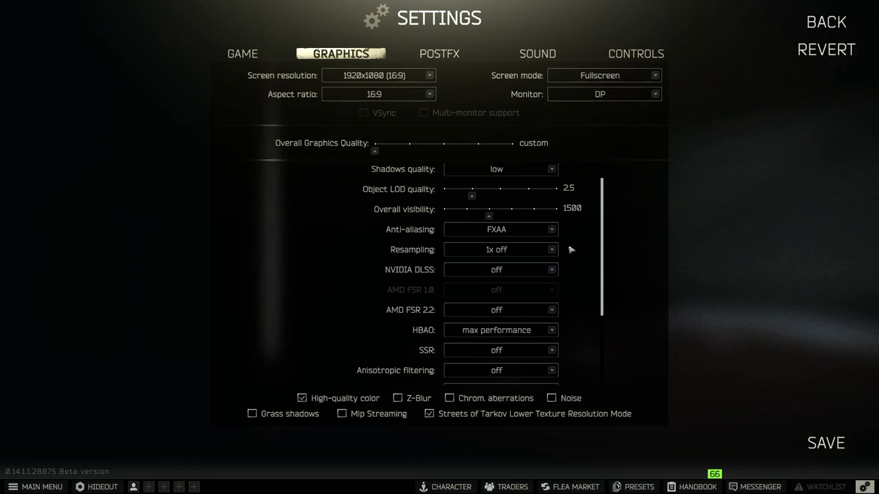
click(553, 231)
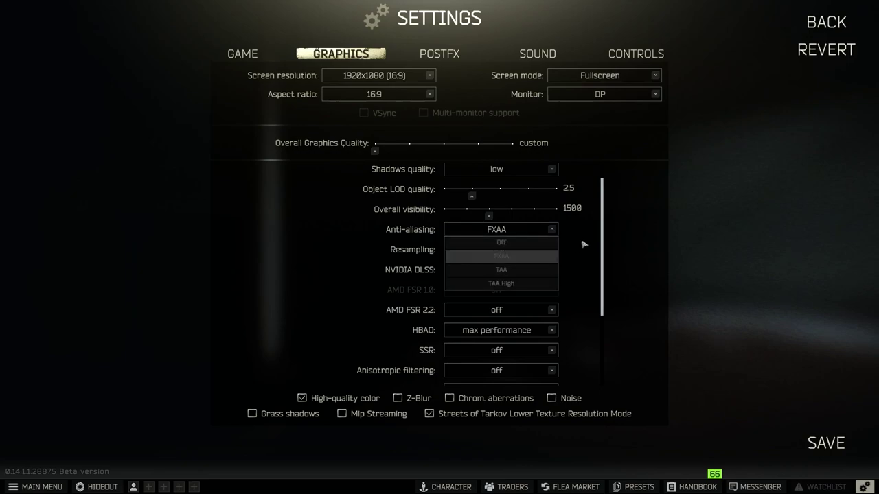
click(583, 244)
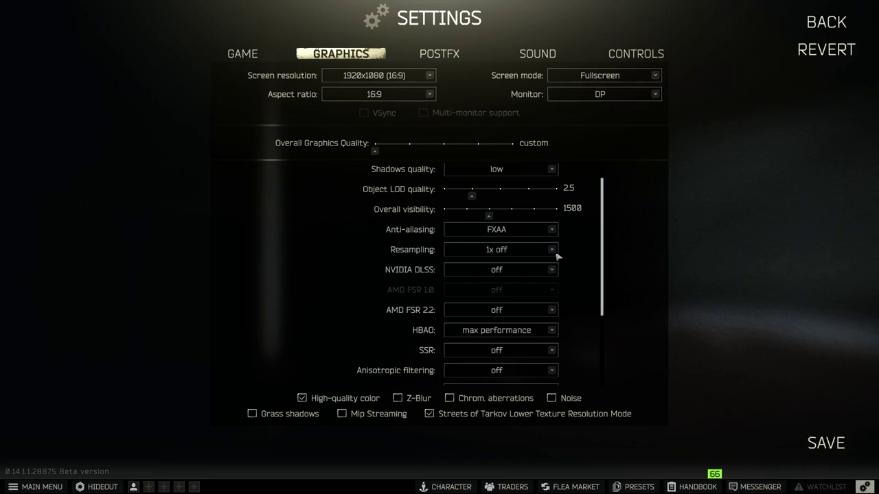
- Review the remaining graphics settings, from resampling and upscaling through HBAO, NVIDIA Reflex and sharpness to the FPS limits
scroll(583, 257, down, 2)
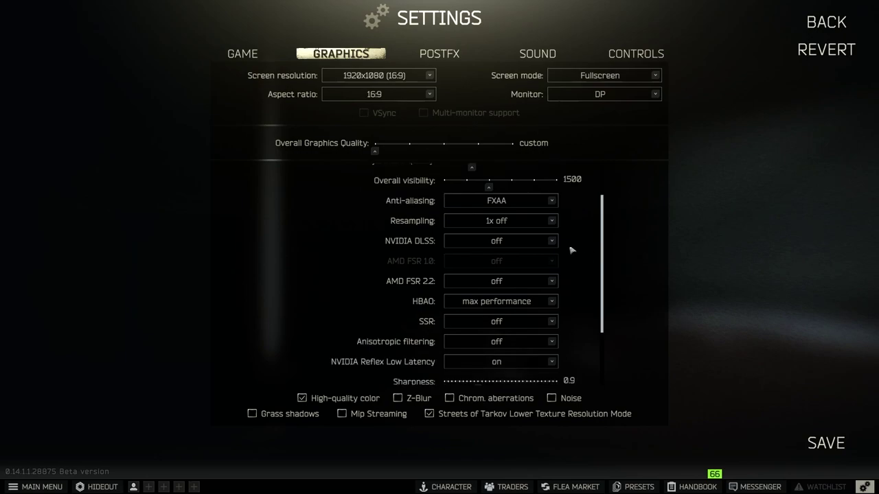
scroll(584, 272, down, 2)
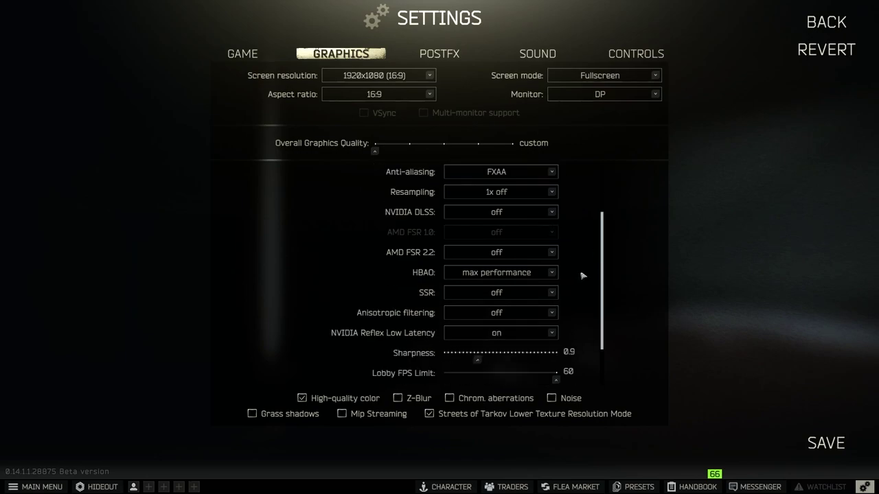
scroll(585, 267, up, 1)
scroll(575, 280, down, 1)
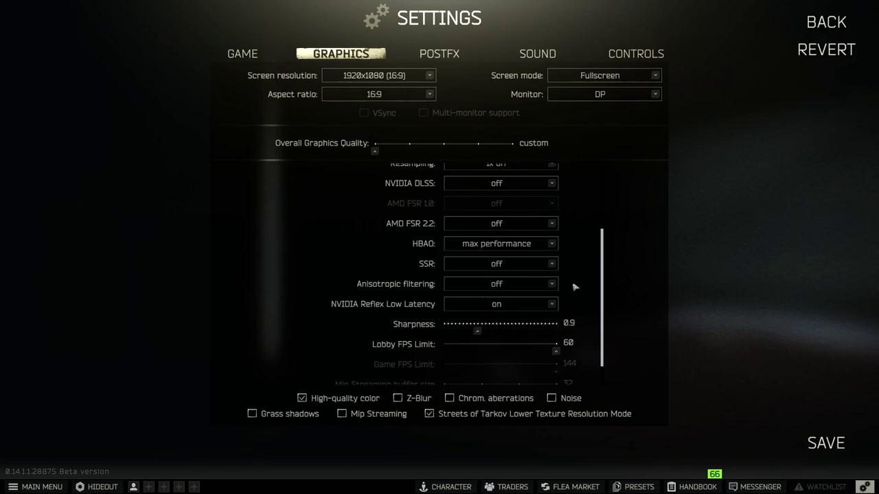
scroll(598, 289, down, 1)
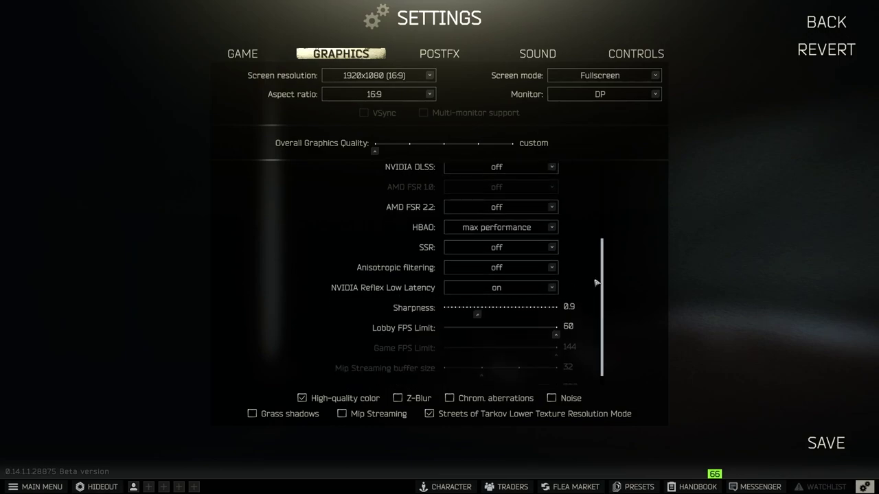
click(553, 287)
scroll(607, 290, down, 1)
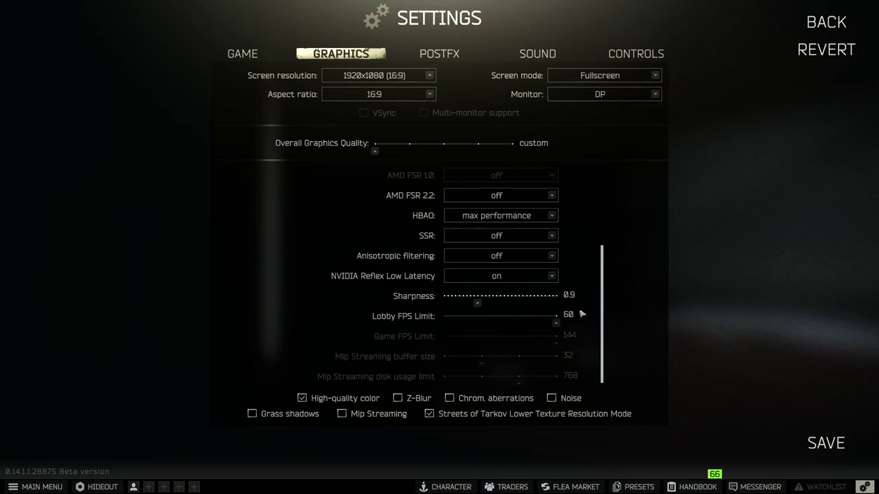
scroll(605, 324, down, 1)
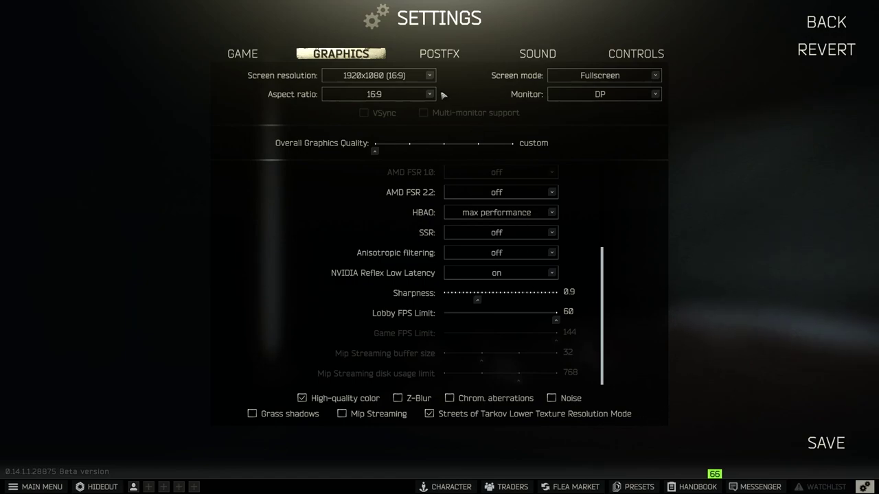
- Open the PostFX settings
click(446, 55)
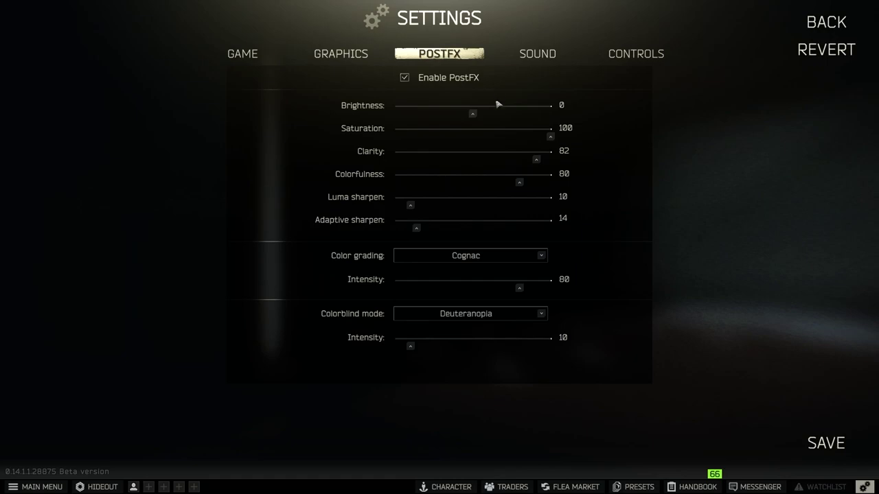